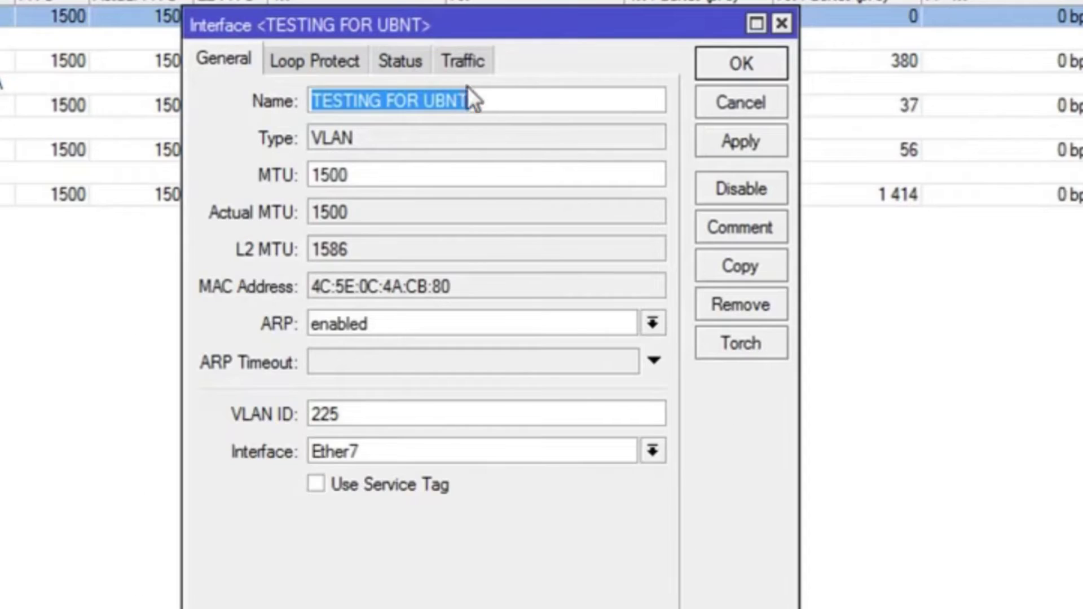
Step: Confirm TESTING FOR UBNT is VLAN ID 225 on Ether7 in WinBox
click(468, 92)
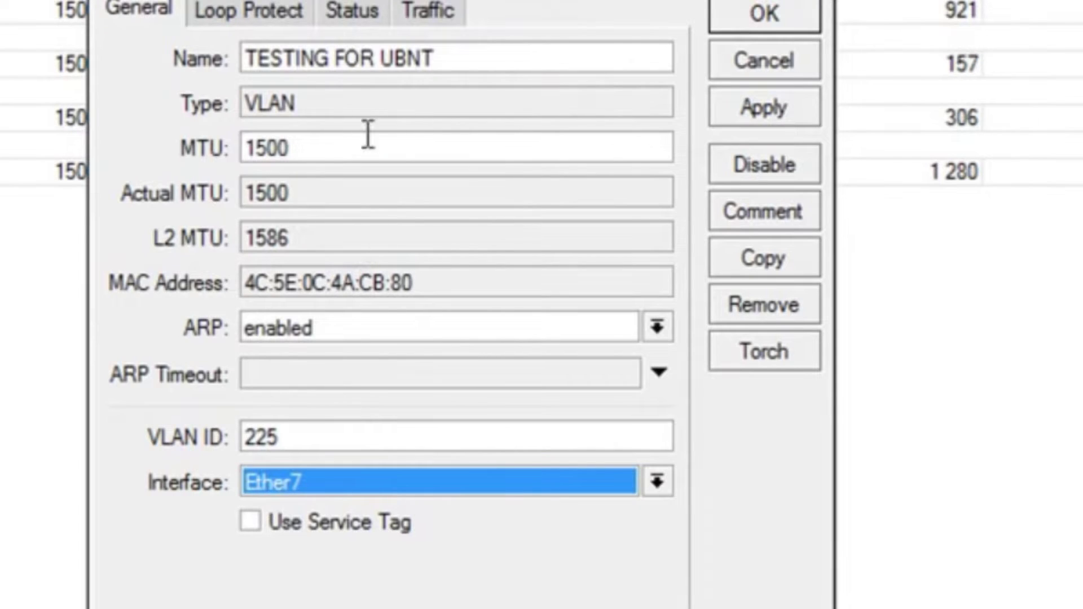
drag(305, 436, 237, 444)
click(285, 442)
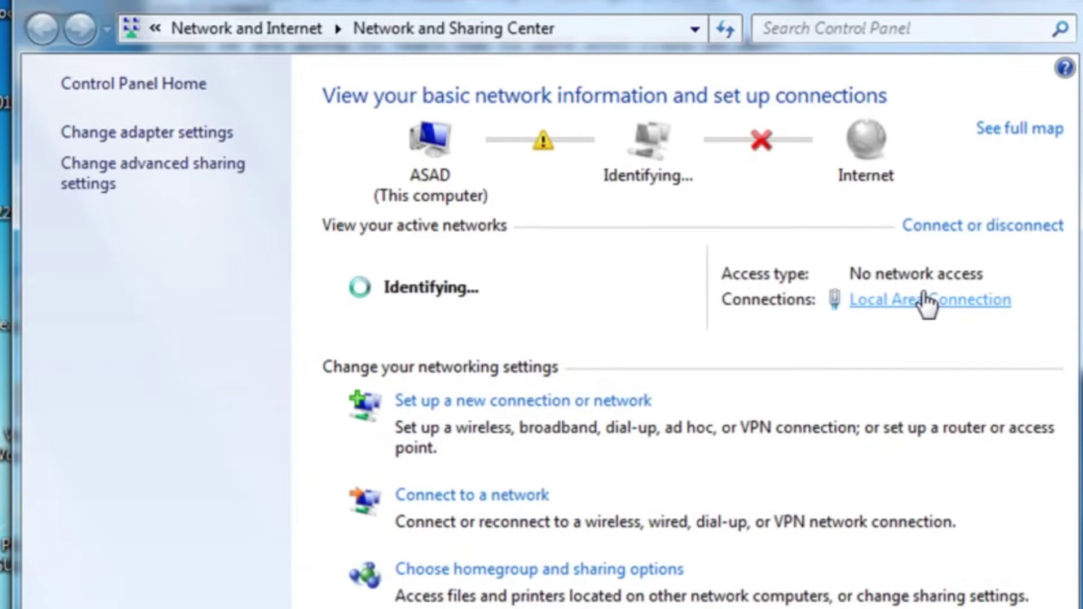
Step: Review the Local Area Connection's network details, then open its TCP/IPv4 properties
click(927, 305)
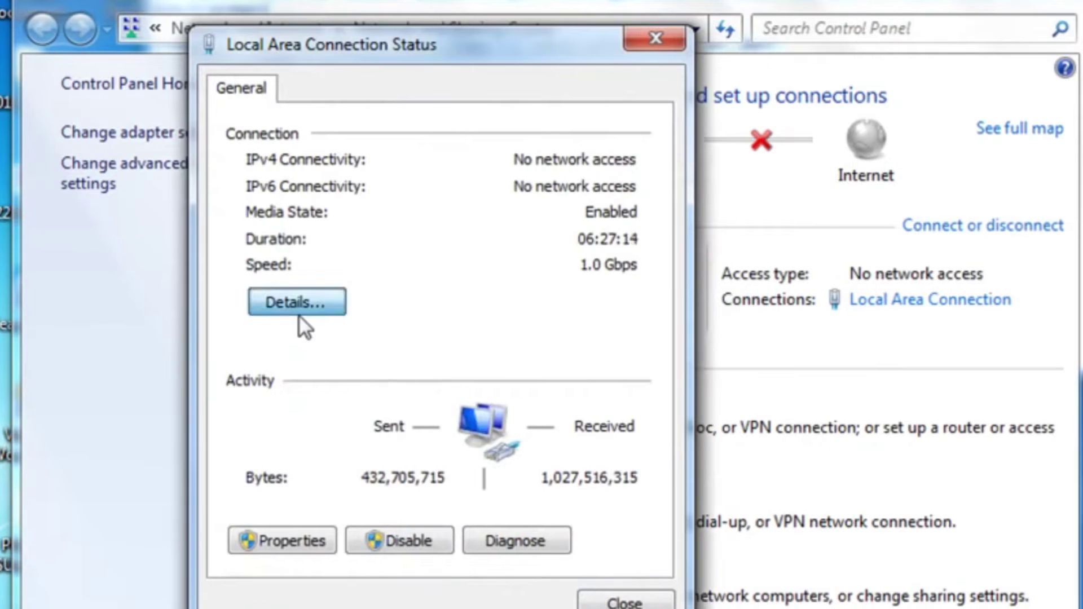
click(301, 318)
click(631, 605)
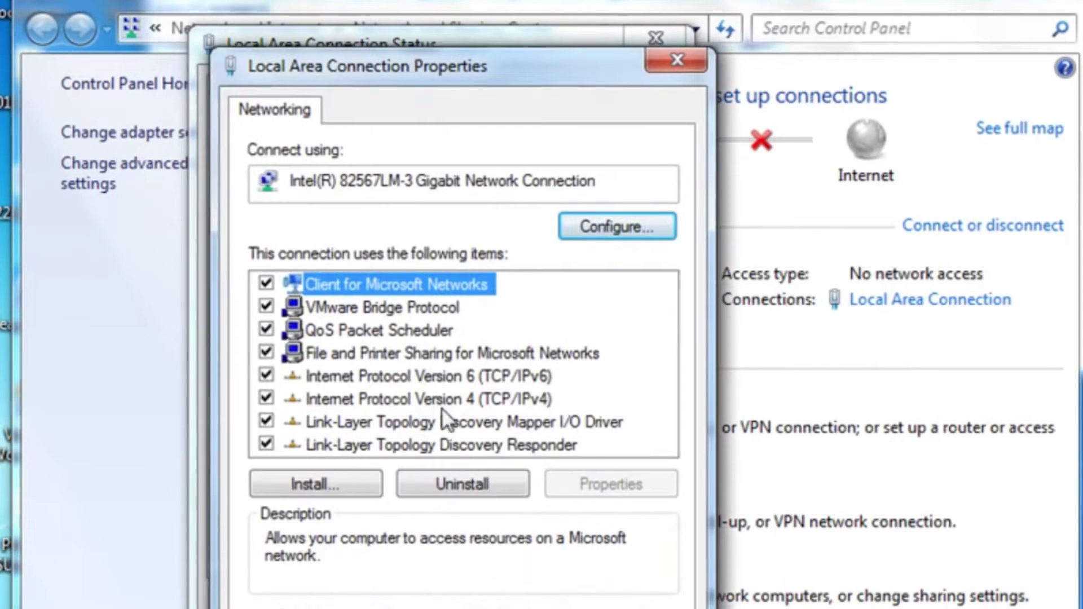
double_click(447, 399)
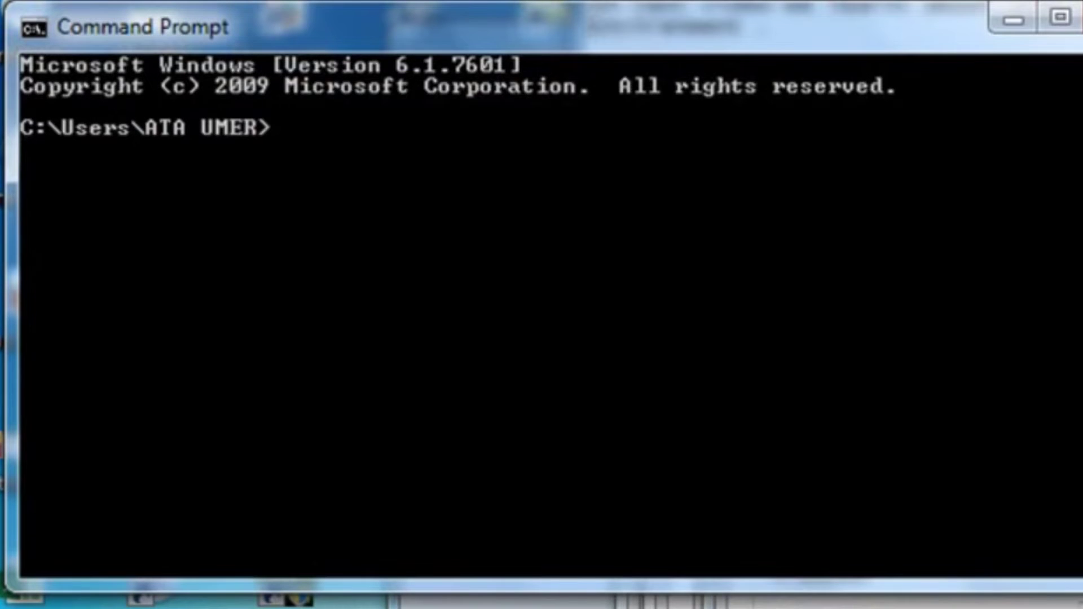
Step: Ping 8.8.8.8, then start a continuous ping to the 10.100.0.1 gateway
text(ping 8.8.8.8 -t)
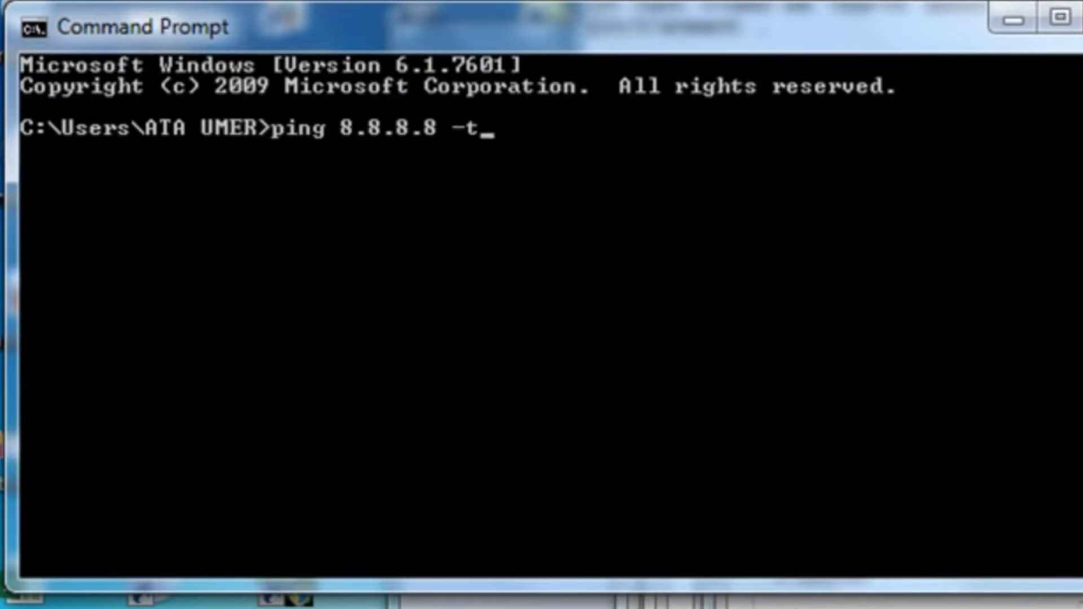
key(Return)
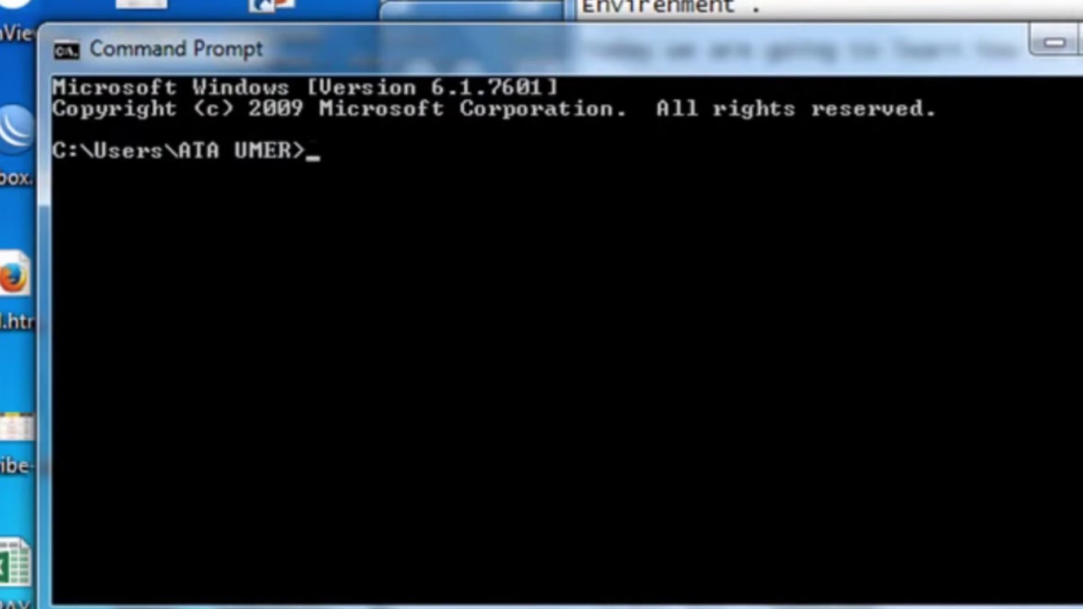
text(ping )
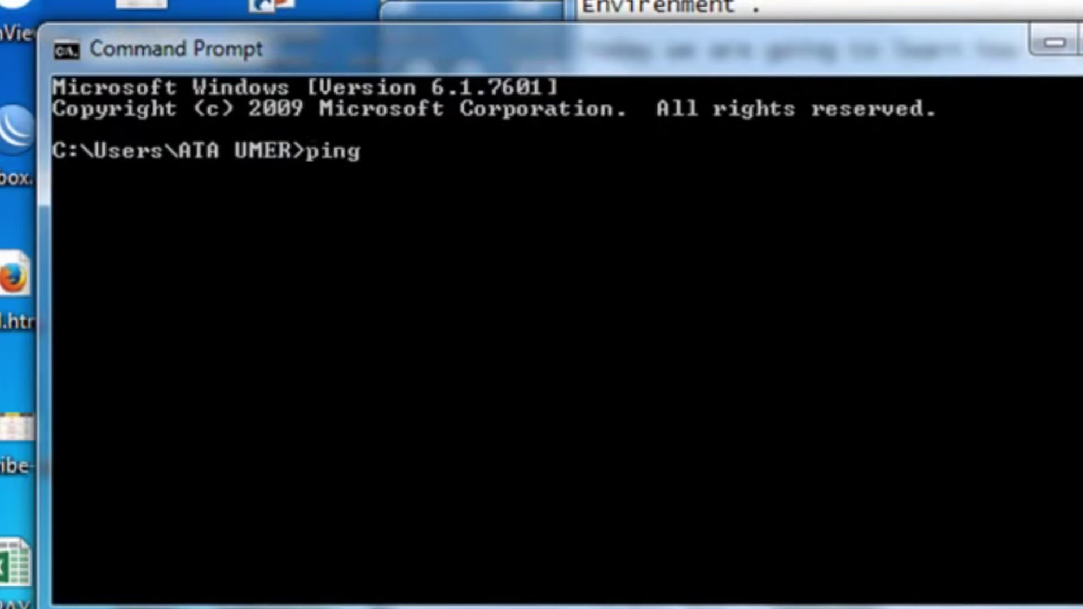
text(10.100.1)
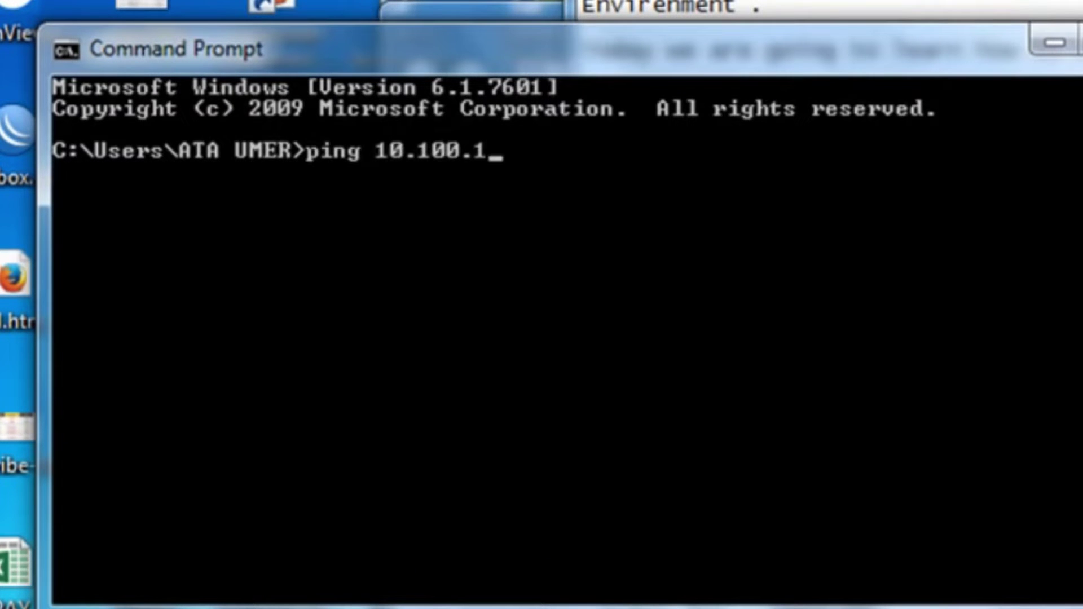
key(BackSpace)
text(.0)
key(Left)
key(Left)
key(Left)
key(BackSpace)
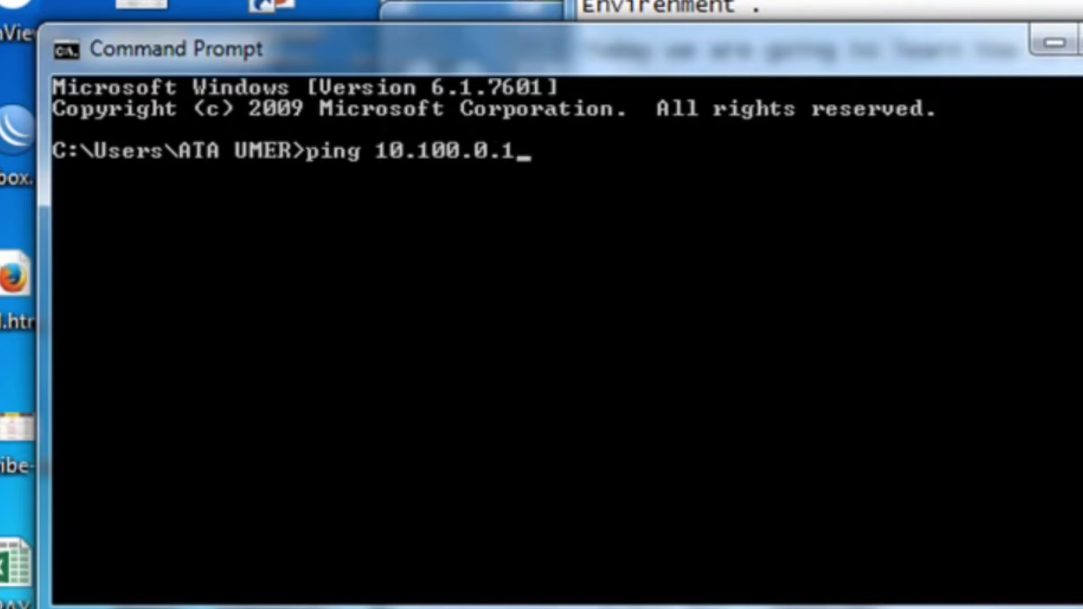
text(-t)
key(Return)
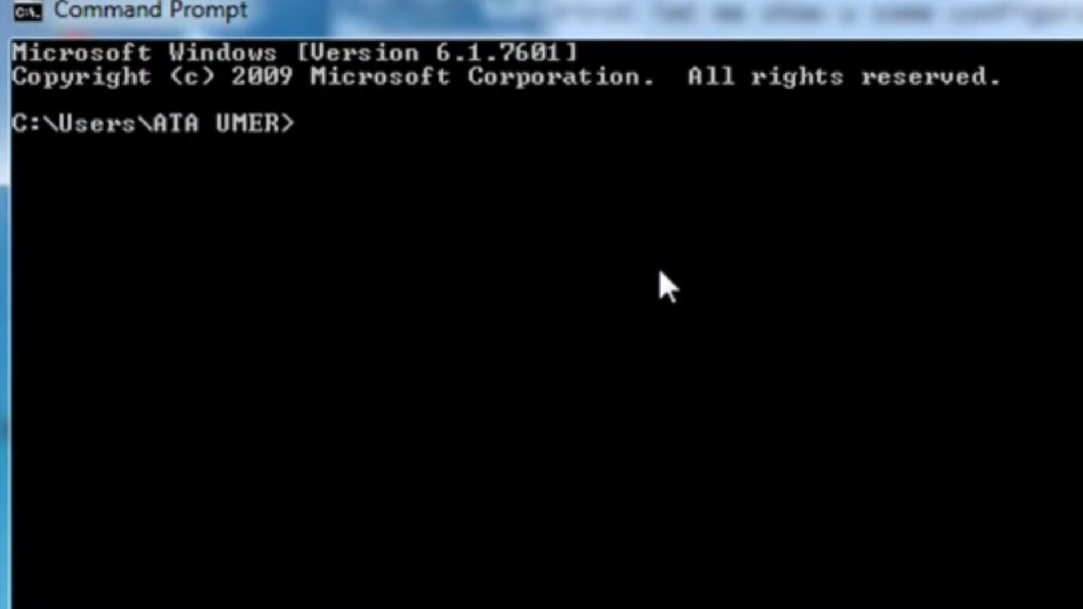
Step: Run 'ping 192.168.1.22 -t' to continuously ping the airOS device
text(p)
key(BackSpace)
text(ping)
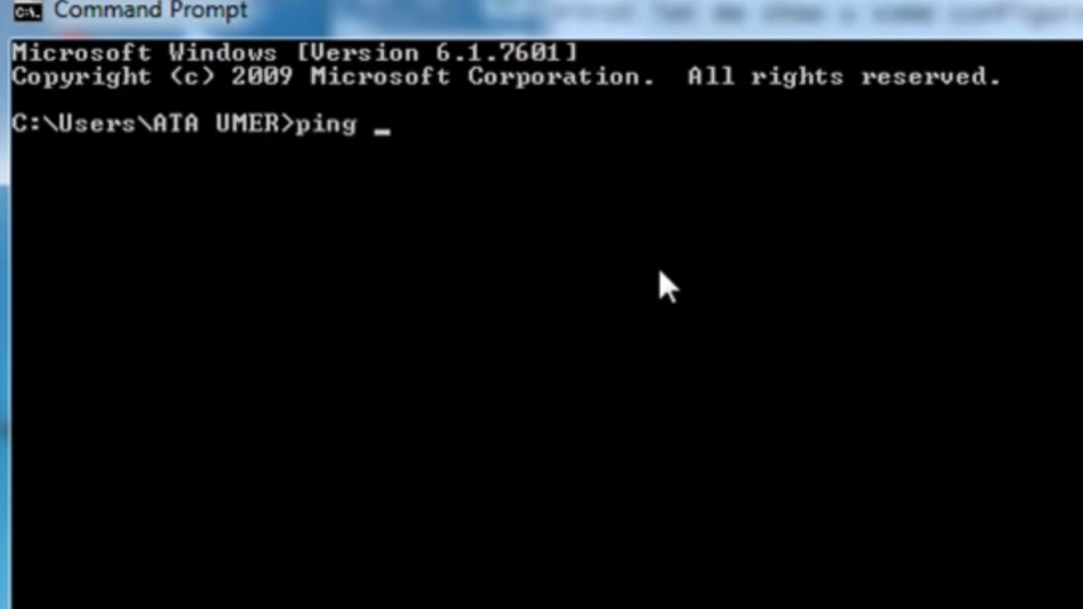
text( 192.168)
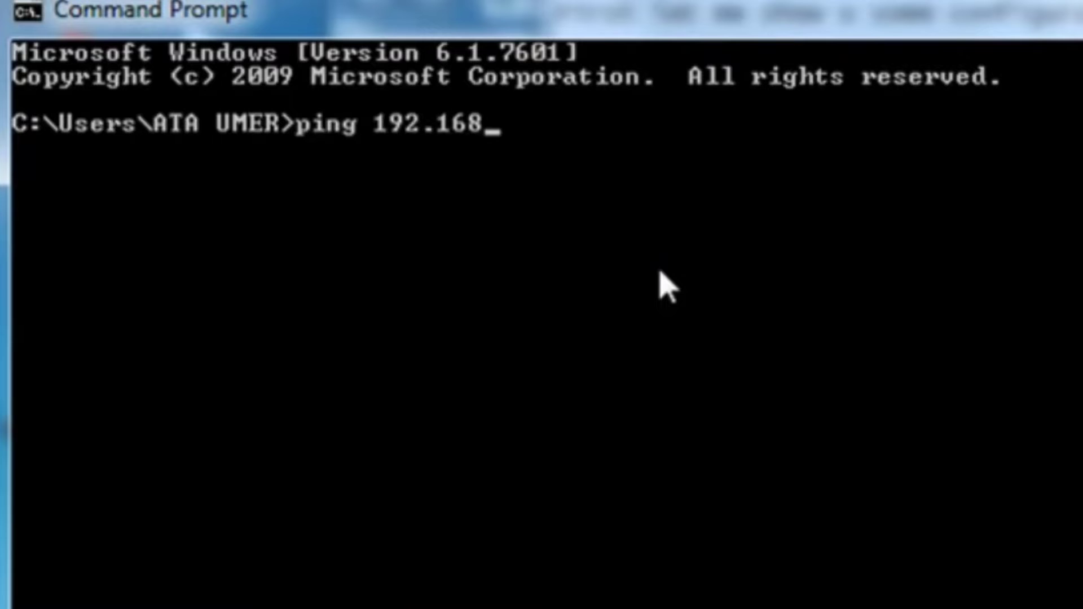
text(.1.22)
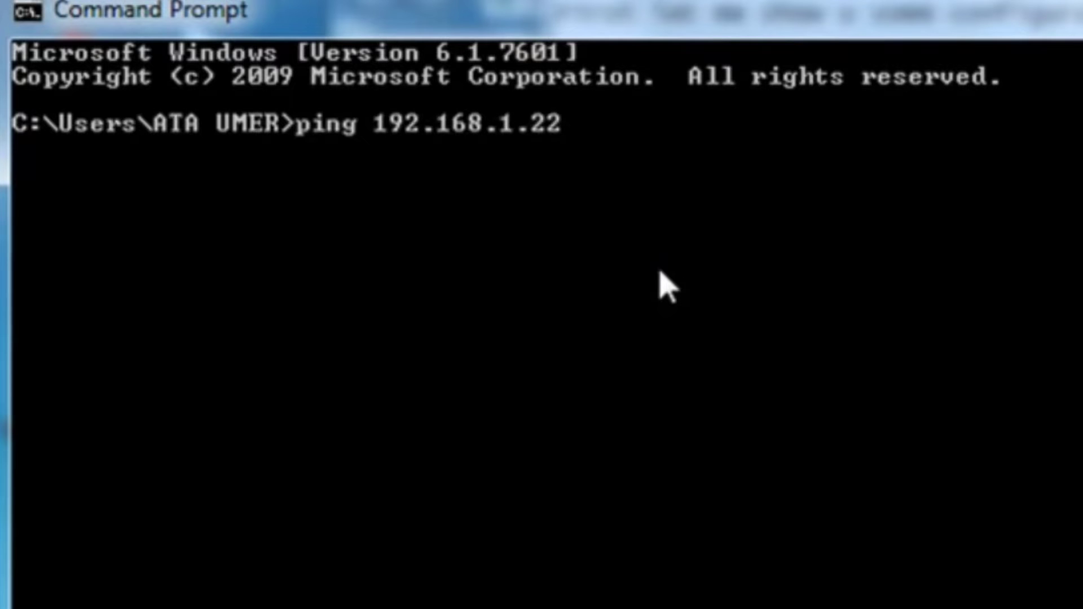
text( -t)
key(Return)
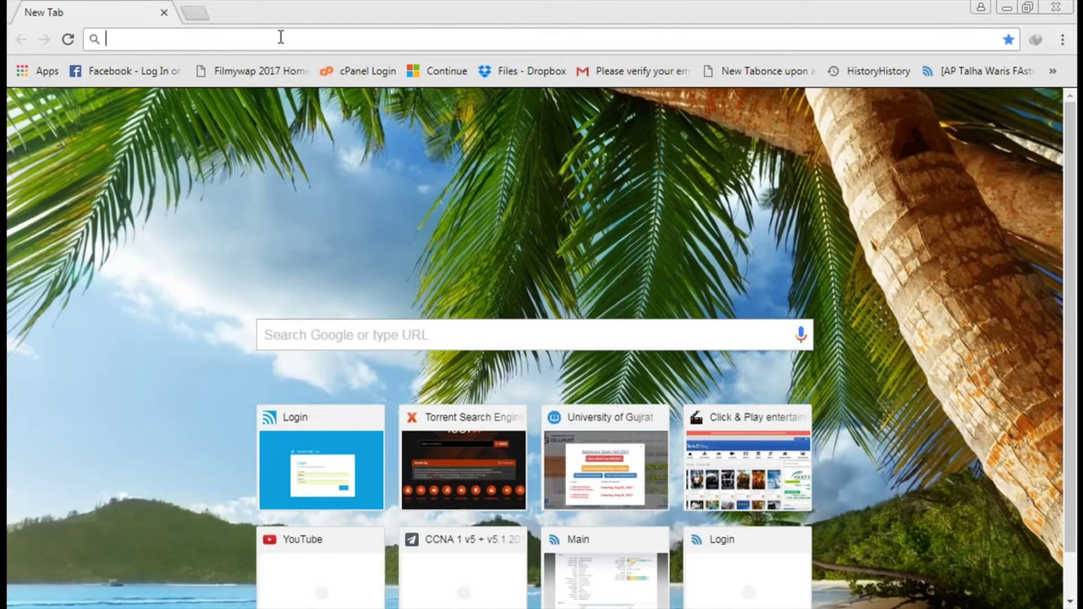
Step: Browse to 192.168.1.22 and log in to airOS with the device credentials
text(192.168.1.)
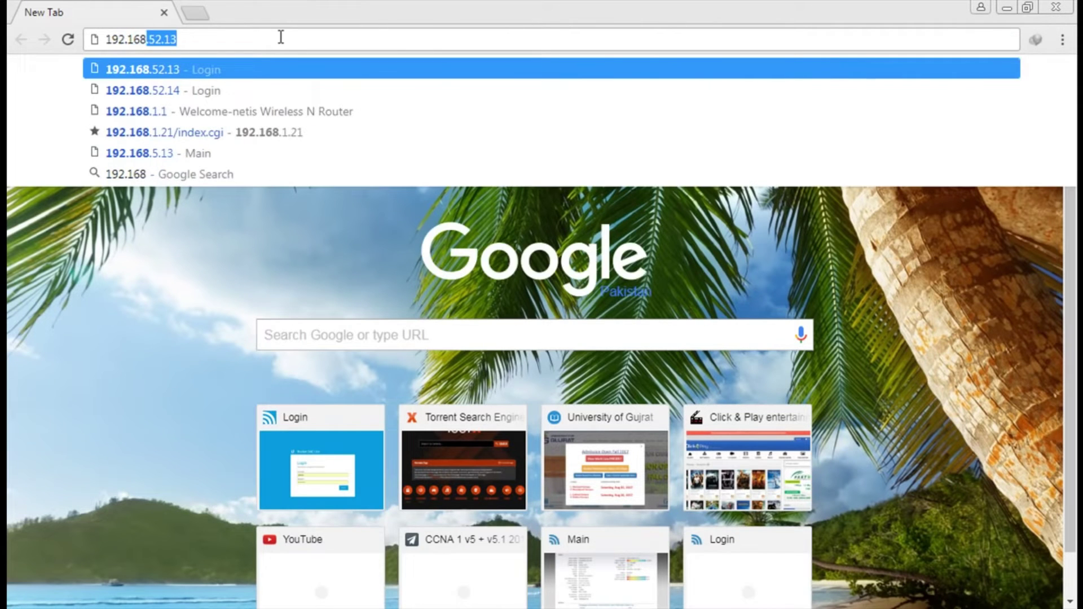
text(22)
key(Return)
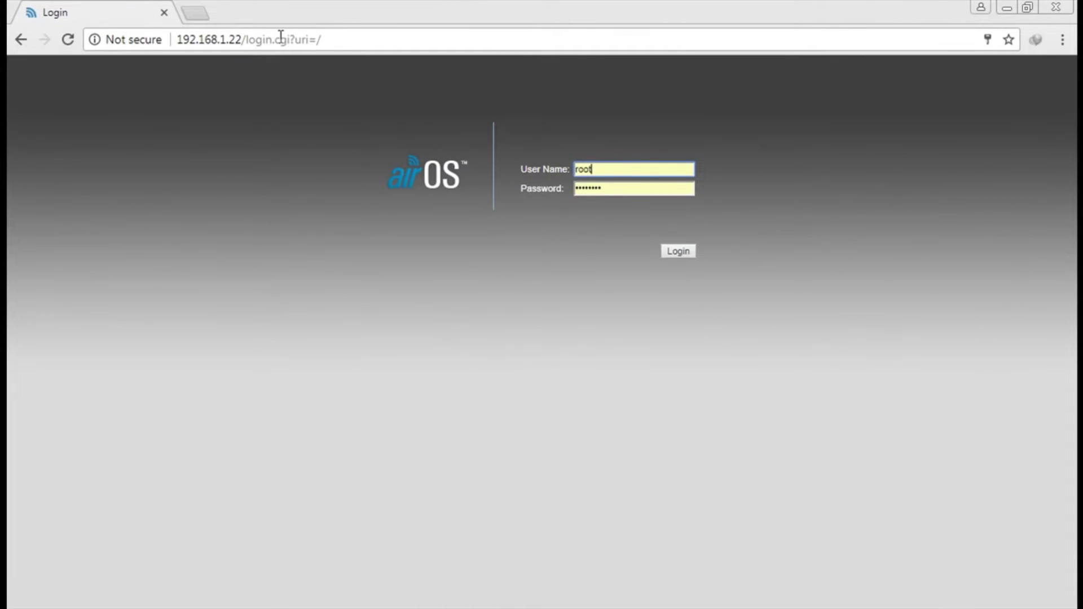
key(Return)
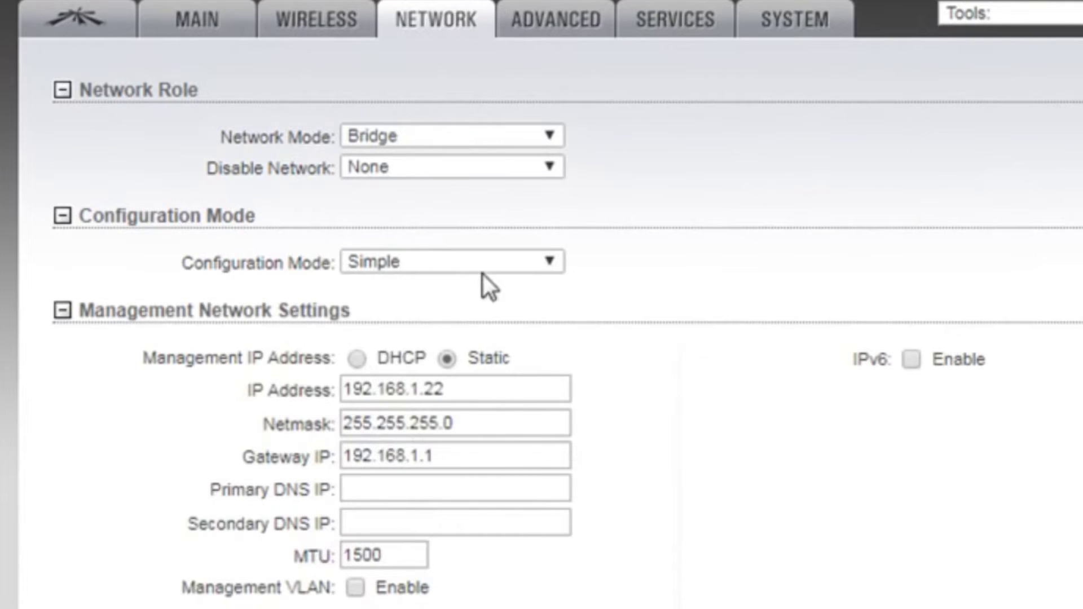
Step: Switch Configuration Mode to Advanced and add VLAN 225 on LAN0
click(487, 262)
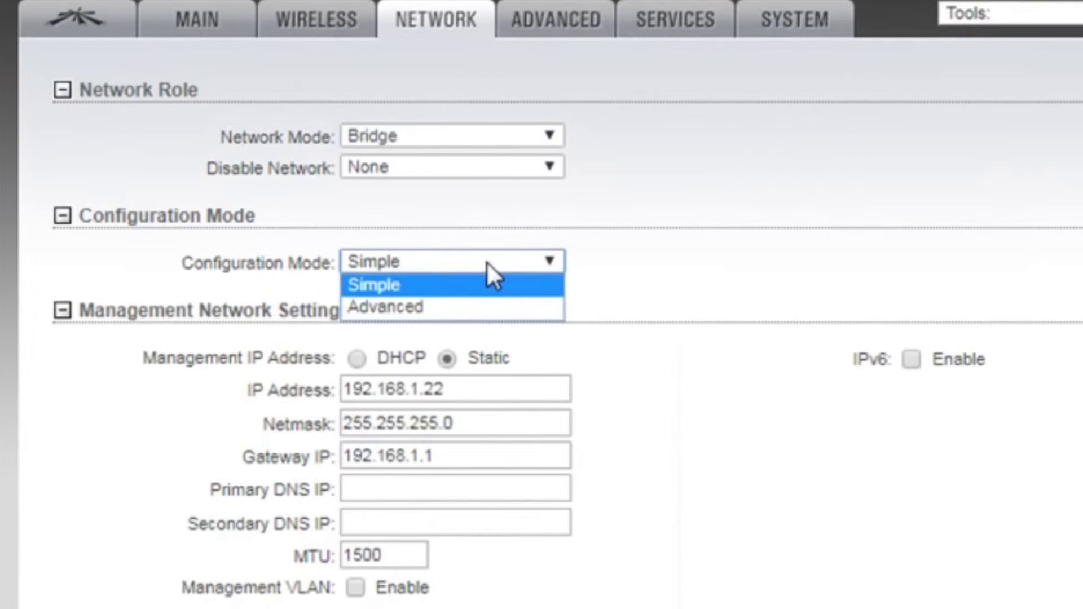
click(479, 307)
scroll(671, 414, down, 3)
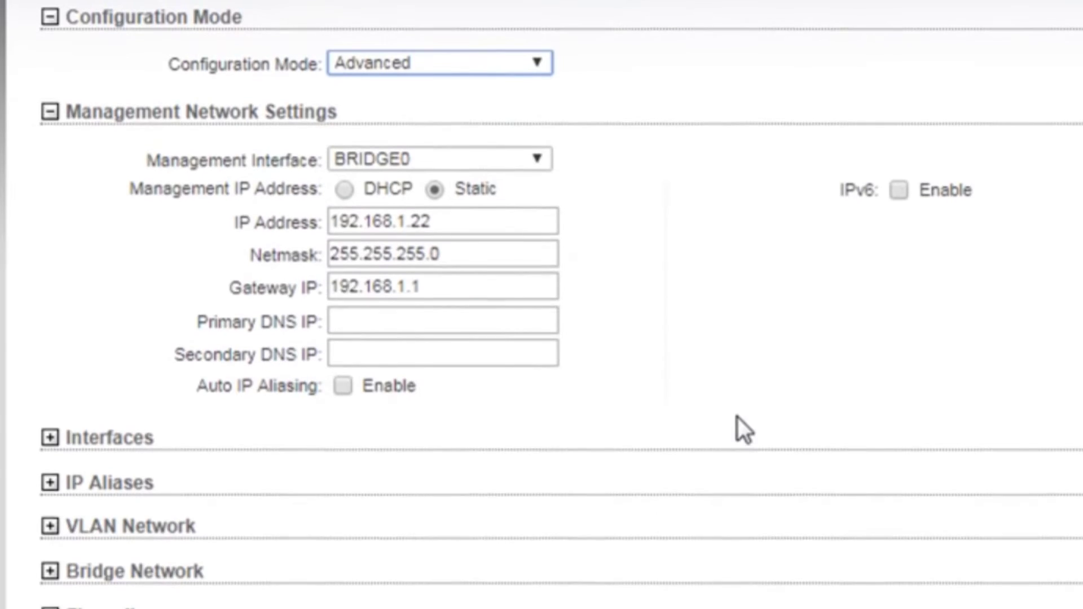
click(50, 525)
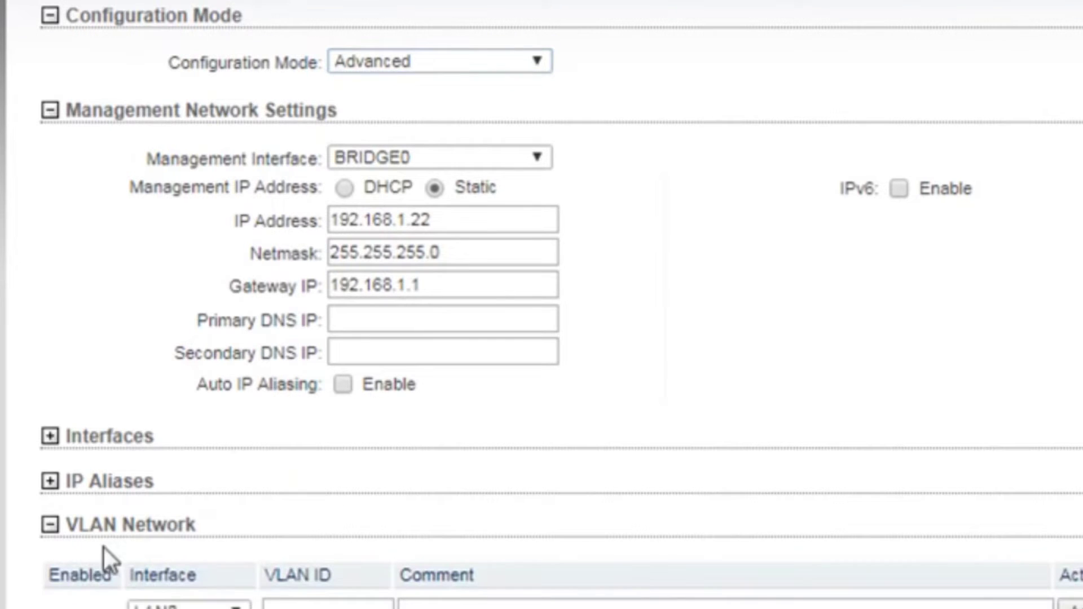
click(295, 600)
text(225)
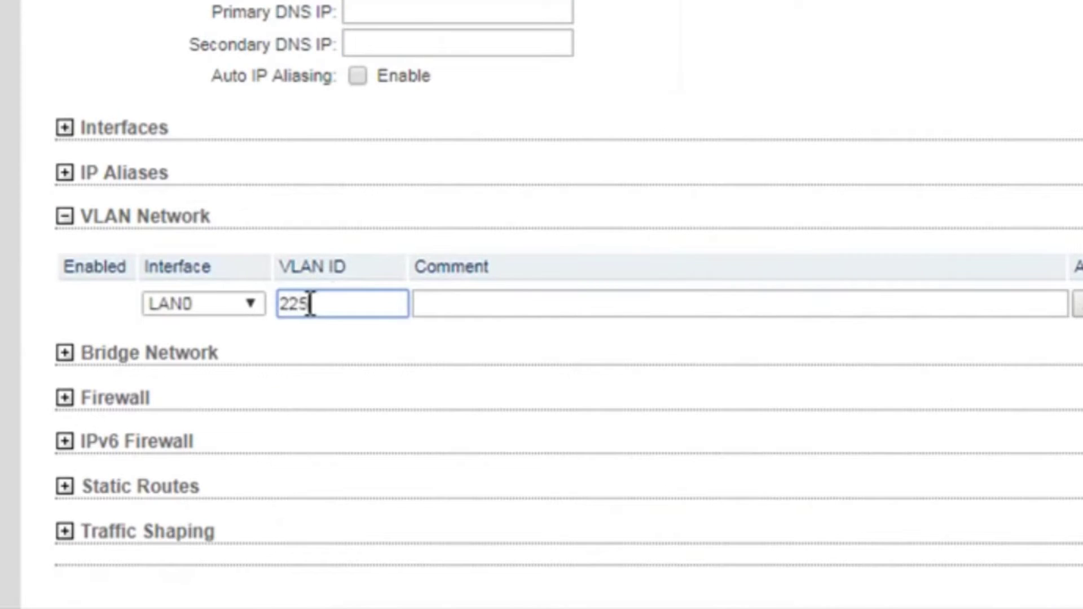
key(Return)
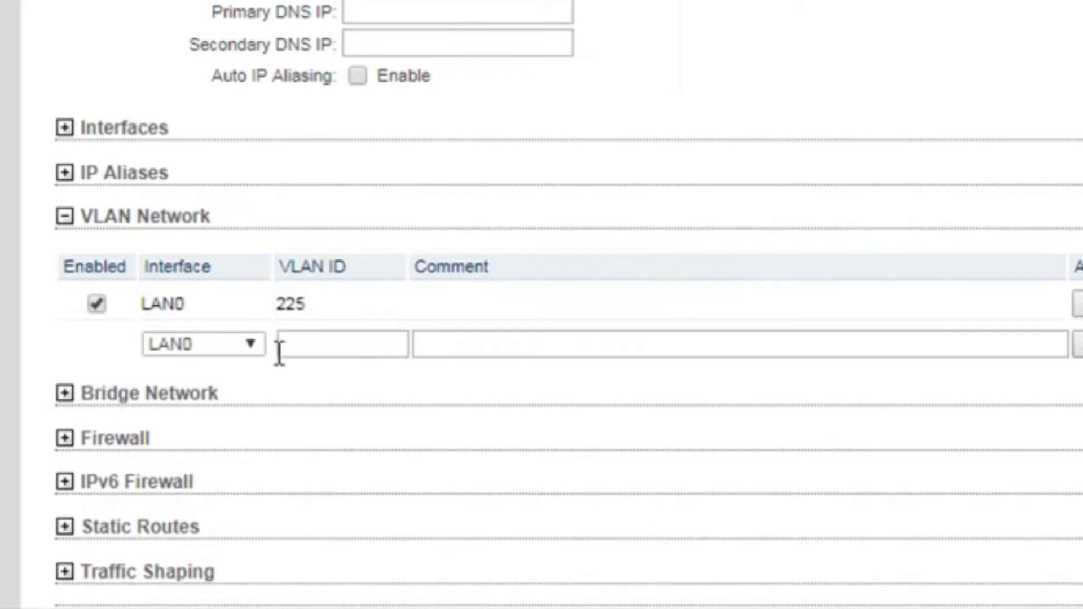
Step: Add a second VLAN 225 entry on interface WLAN0
click(251, 344)
click(237, 387)
click(339, 353)
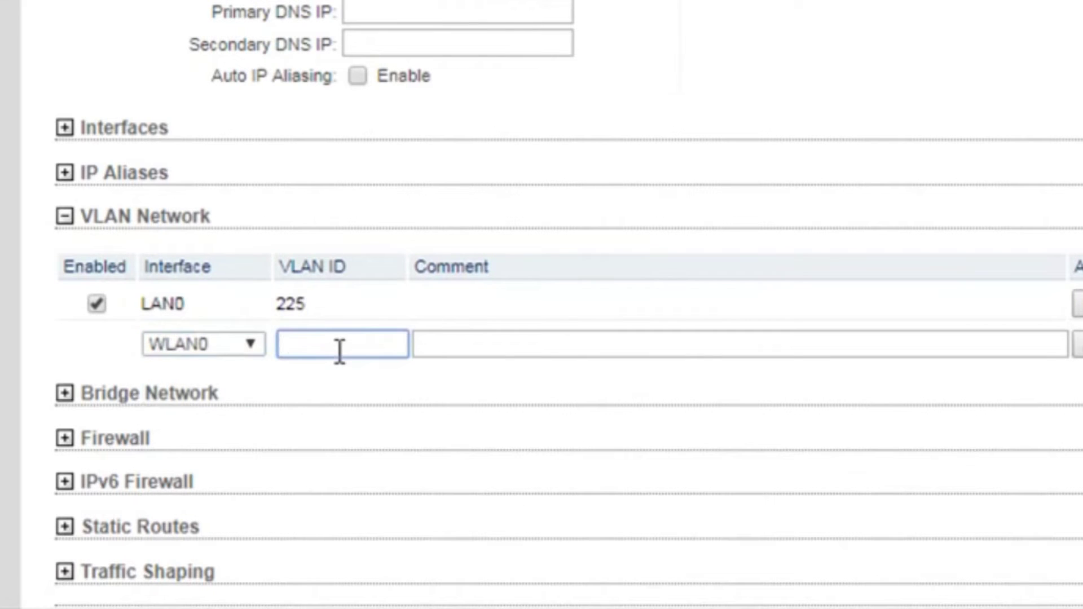
text(225)
key(Return)
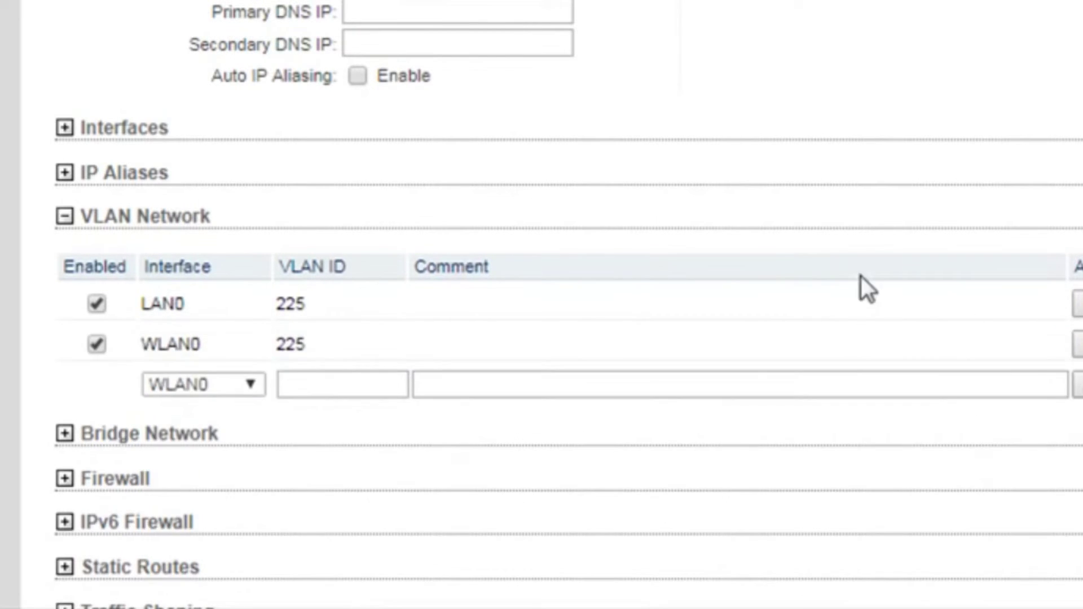
scroll(338, 265, down, 3)
Step: Replace WLAN0 with WLAN0.225 in BRIDGE0's ports
click(63, 264)
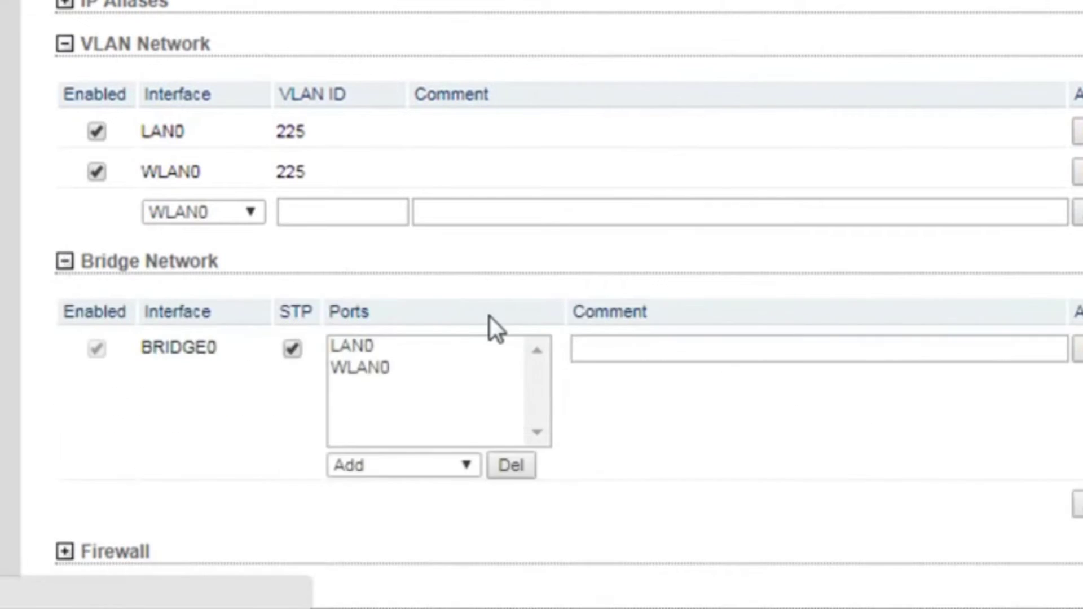
scroll(490, 317, down, 4)
click(352, 121)
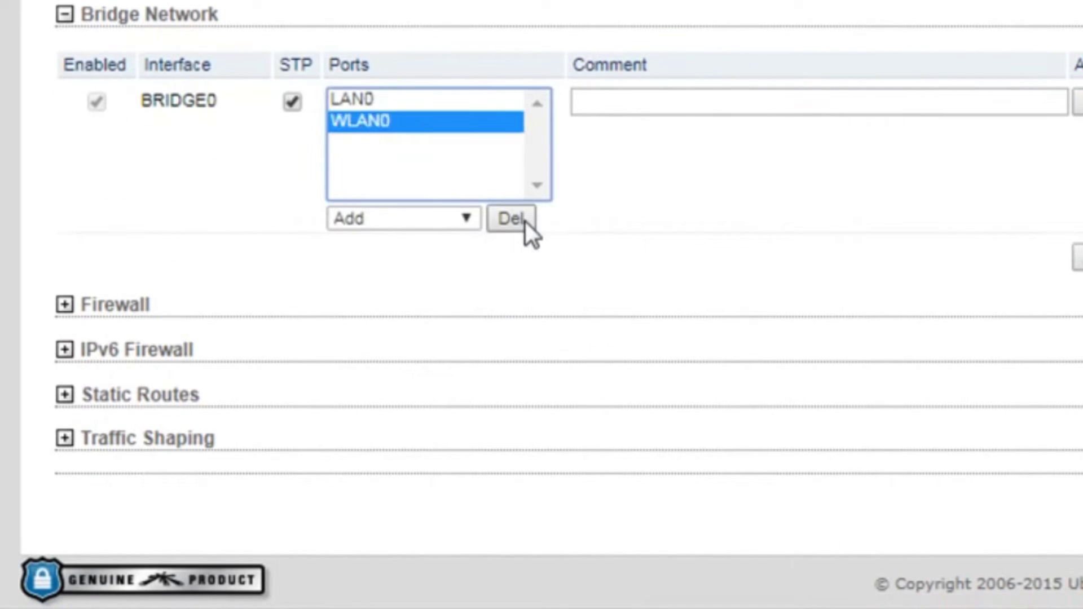
click(516, 220)
click(439, 220)
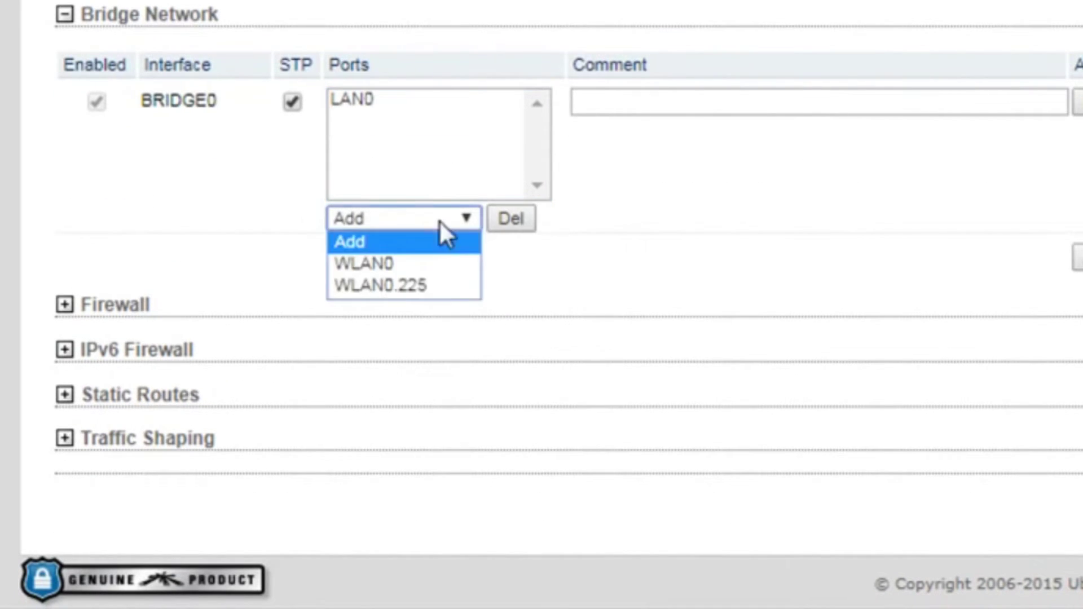
click(425, 283)
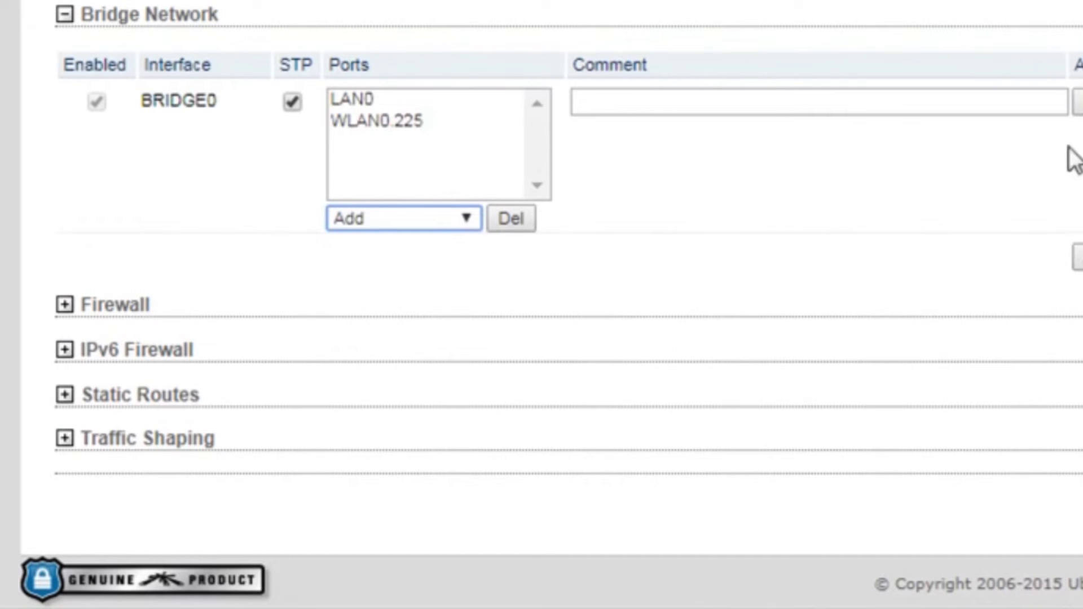
Step: Create BRIDGE1 with WLAN0 and LAN0.225 as its ports
click(1077, 257)
scroll(520, 338, down, 3)
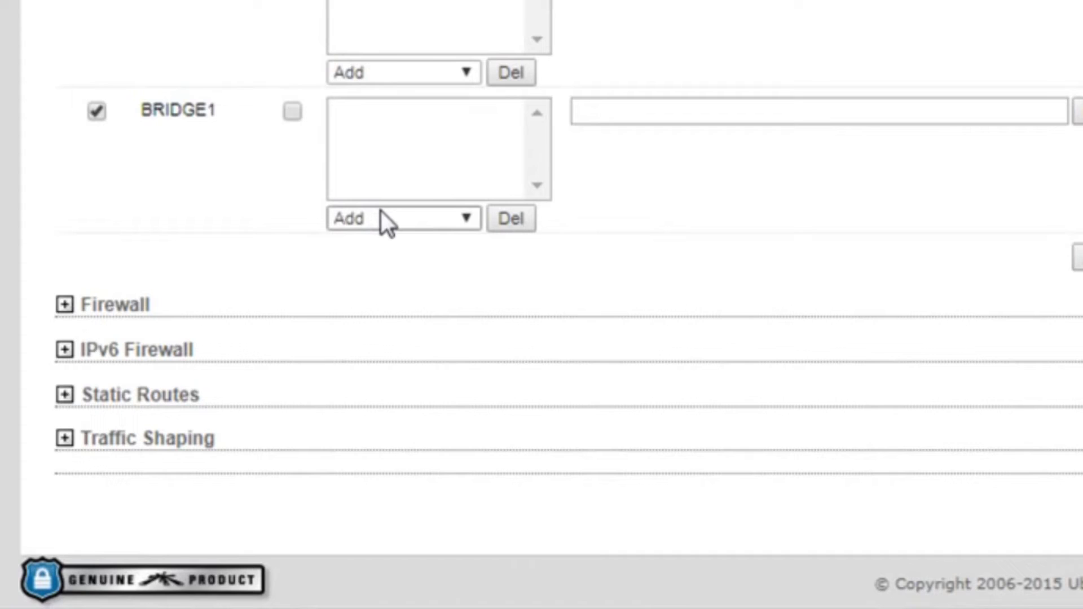
click(382, 214)
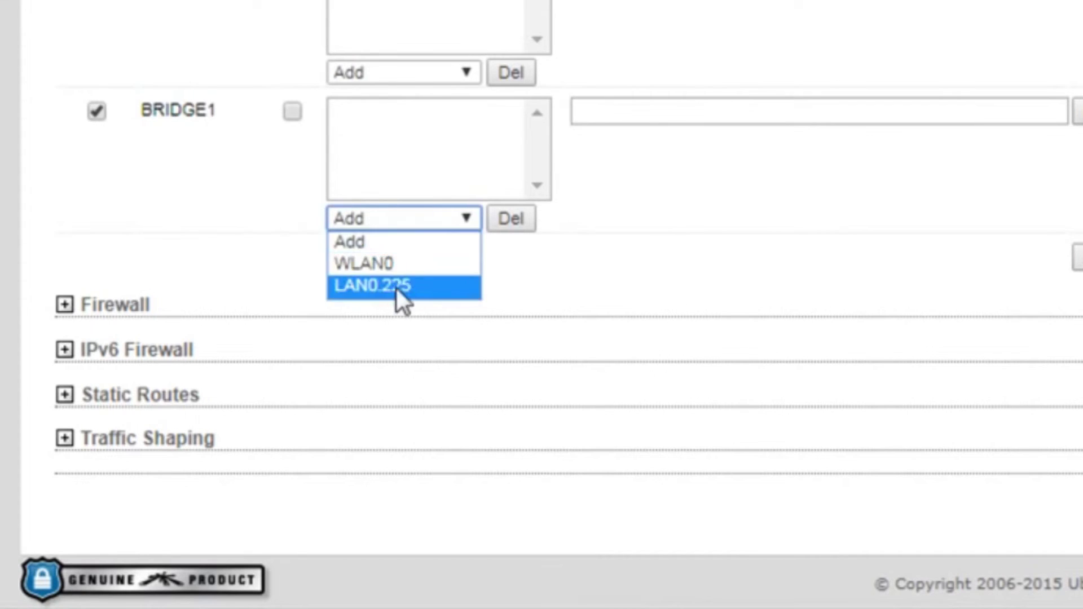
click(397, 264)
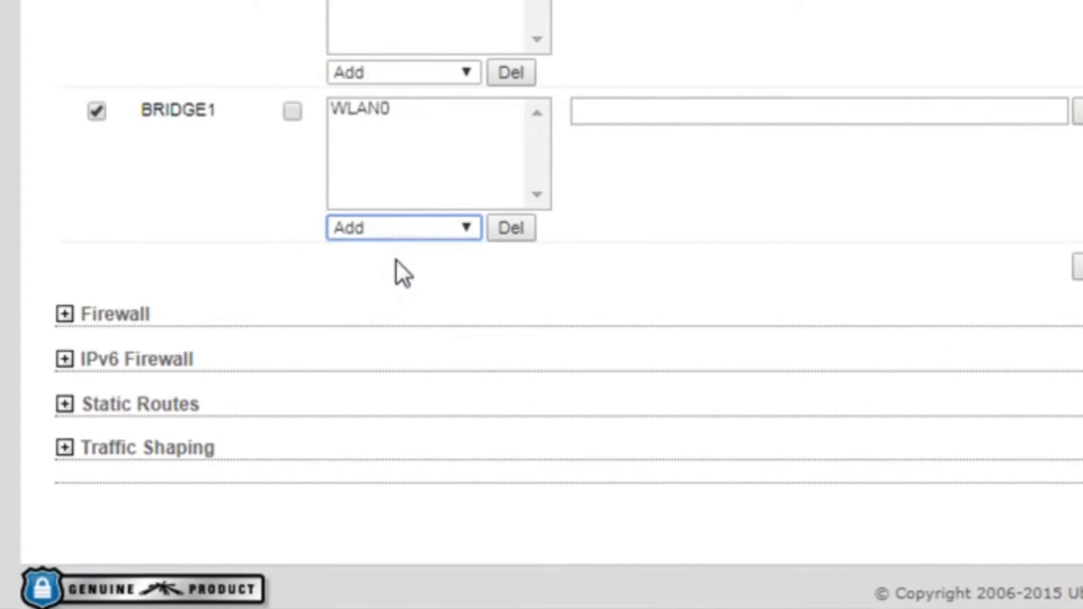
click(393, 225)
click(418, 271)
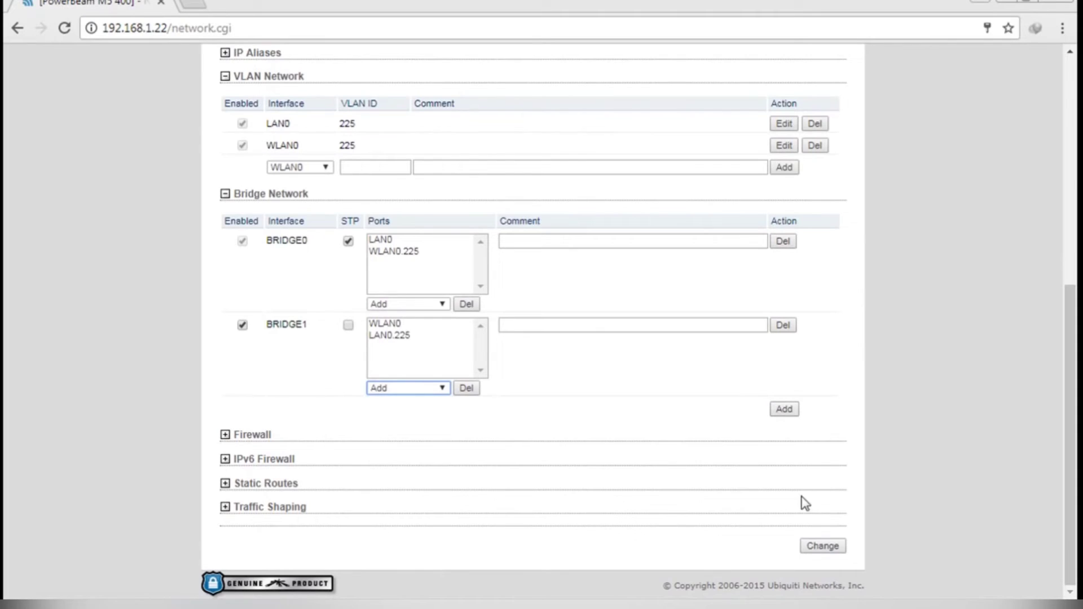
Step: Save the VLAN and bridge changes with Change, then Apply them to the device
click(812, 545)
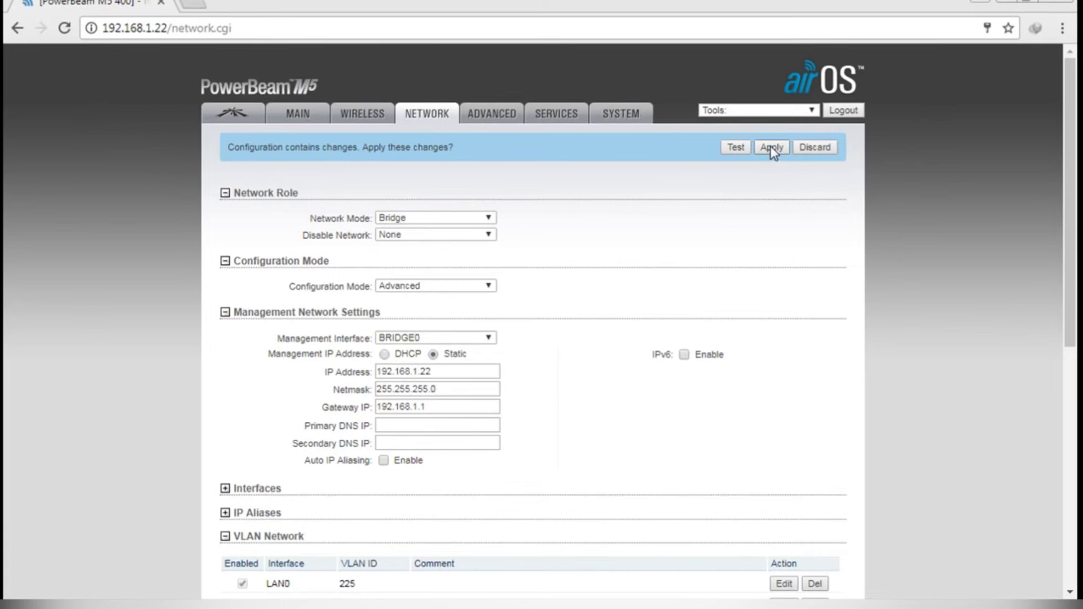
click(770, 147)
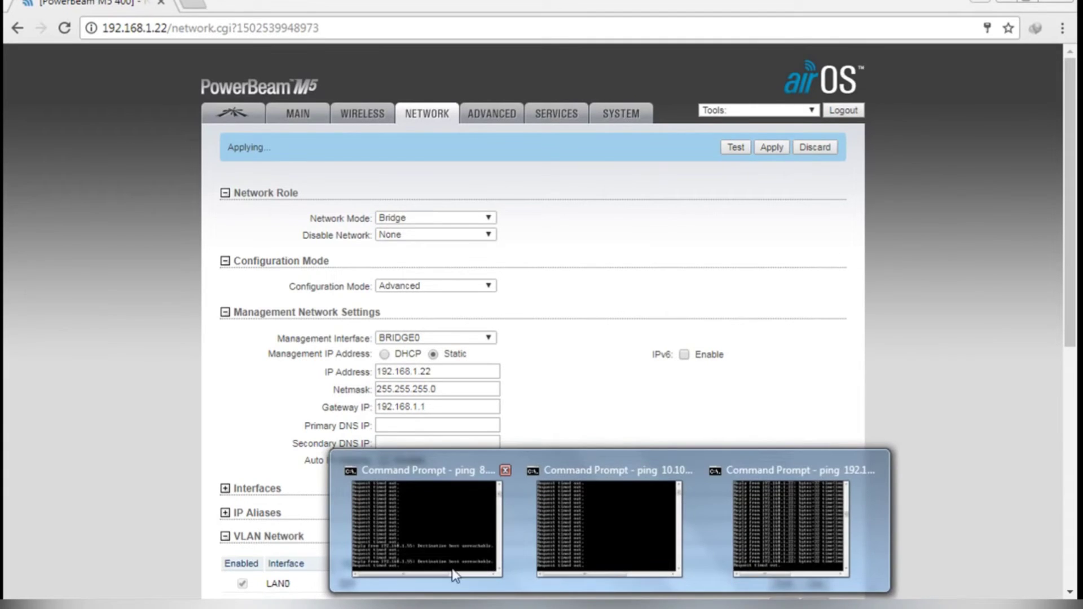
Step: Bring the running Command Prompt ping windows to the front
click(455, 573)
mouse_move(561, 604)
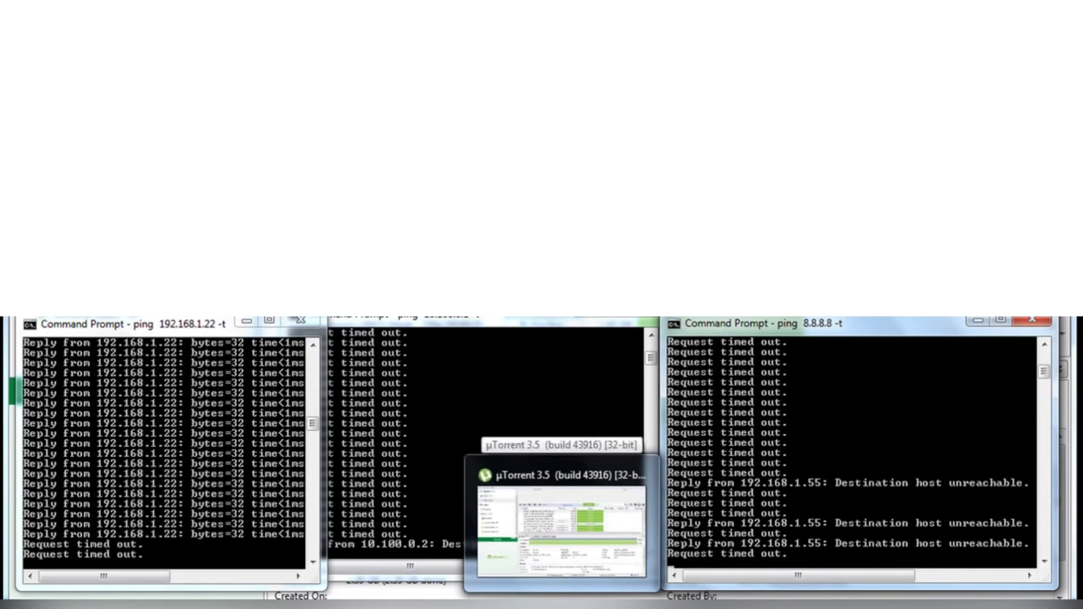